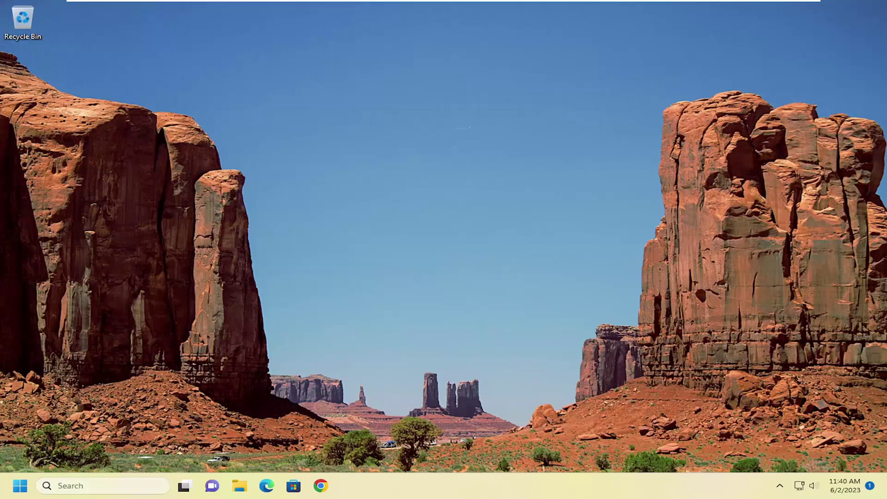
Launch Windows PowerShell as administrator from Windows Search.
click(94, 486)
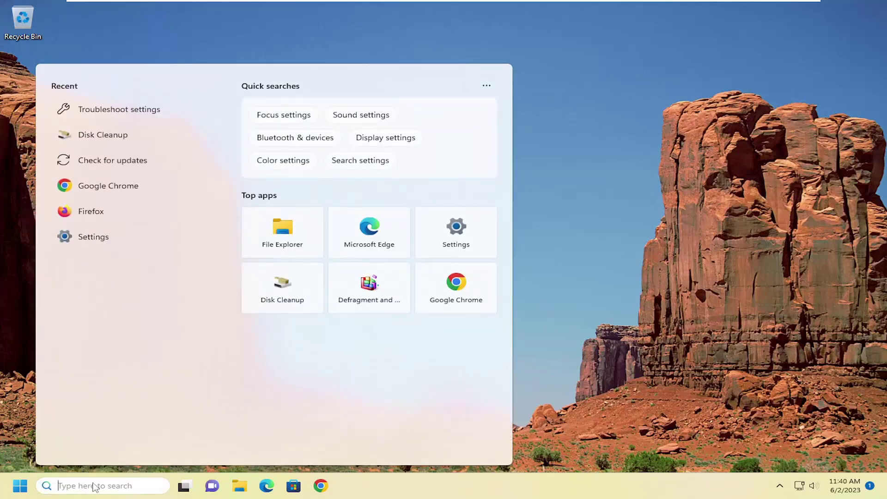
text(power)
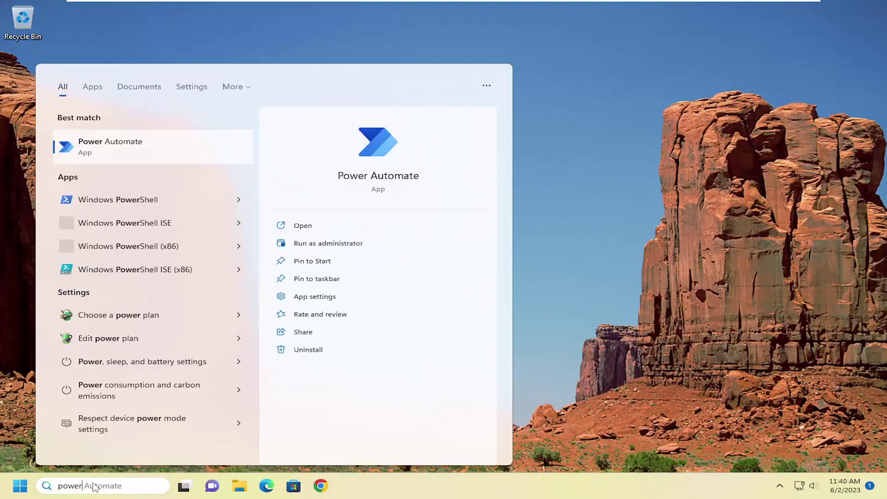
text(shell)
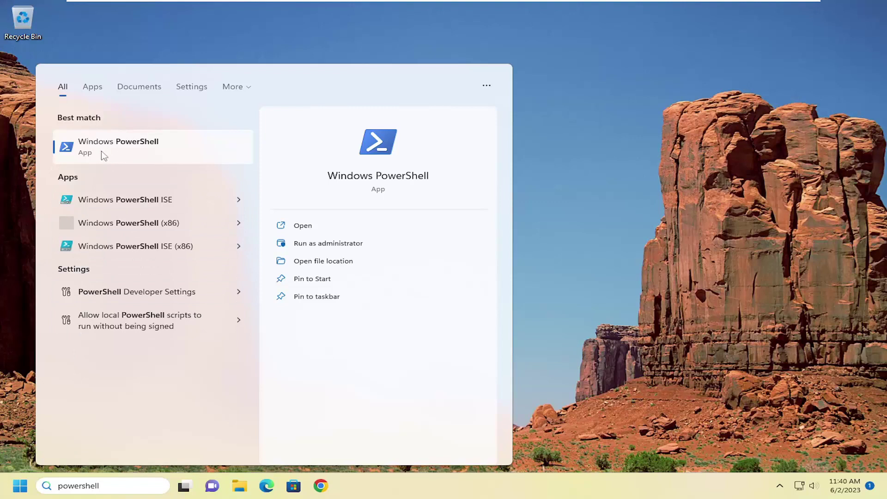
right_click(145, 146)
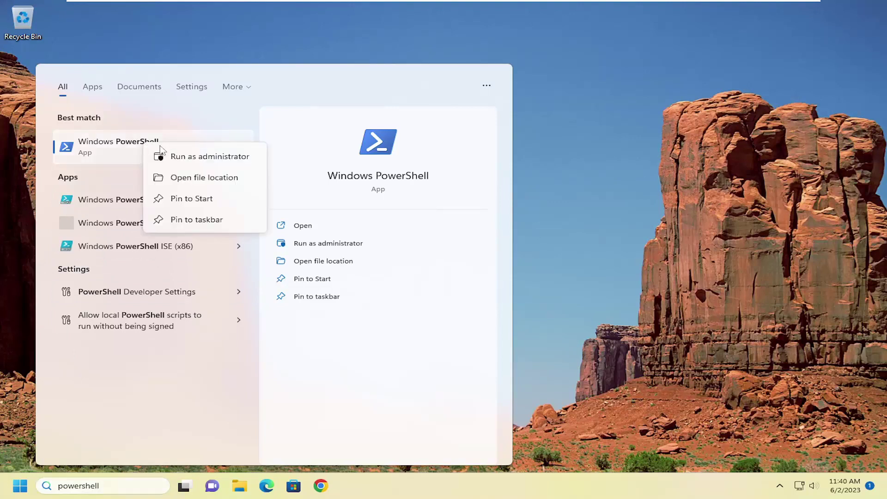
click(200, 157)
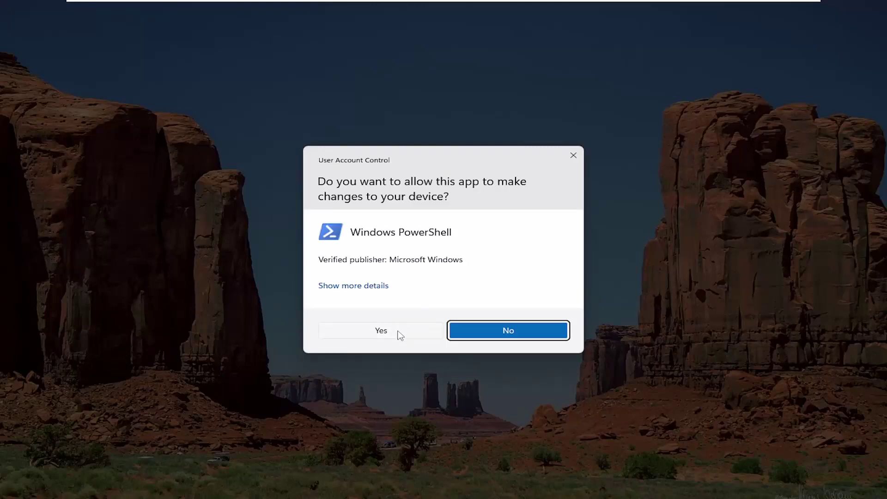
Approve elevation, run the reg add command setting DisableTaskMgr to 1, then close PowerShell.
click(381, 331)
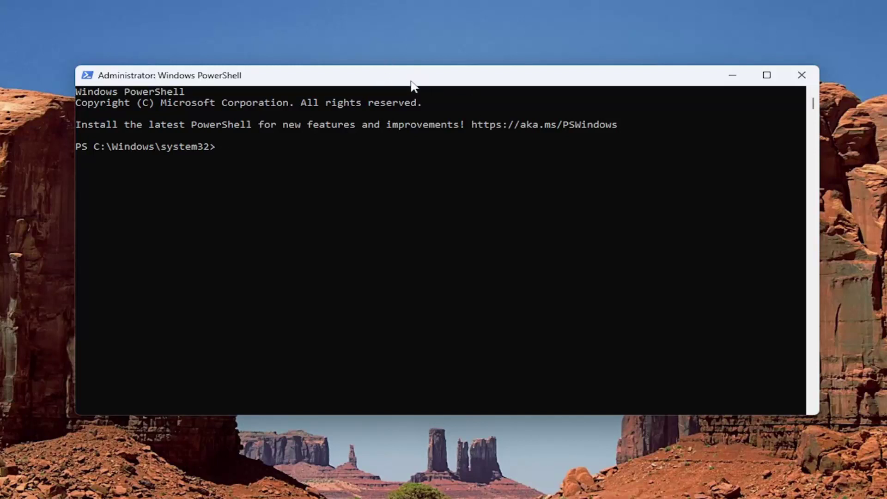
right_click(434, 81)
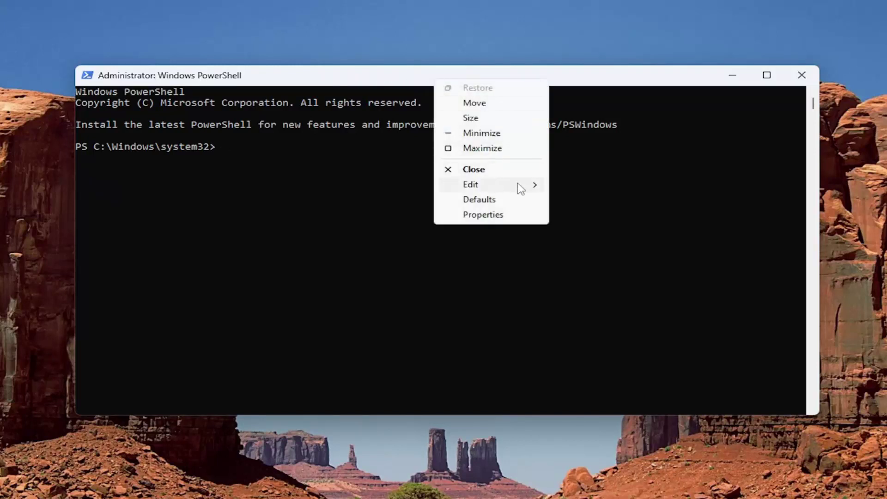
click(605, 216)
key(Return)
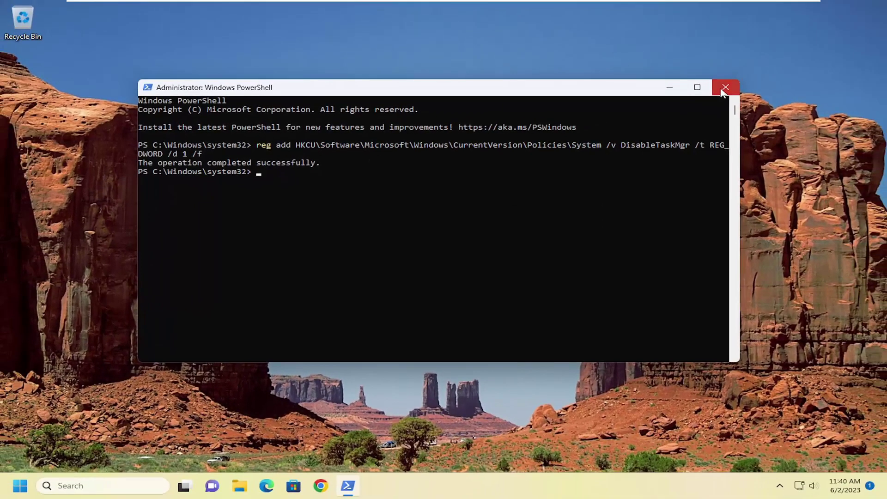
click(725, 87)
Open and dismiss the Start button and taskbar context menus on the desktop.
right_click(20, 486)
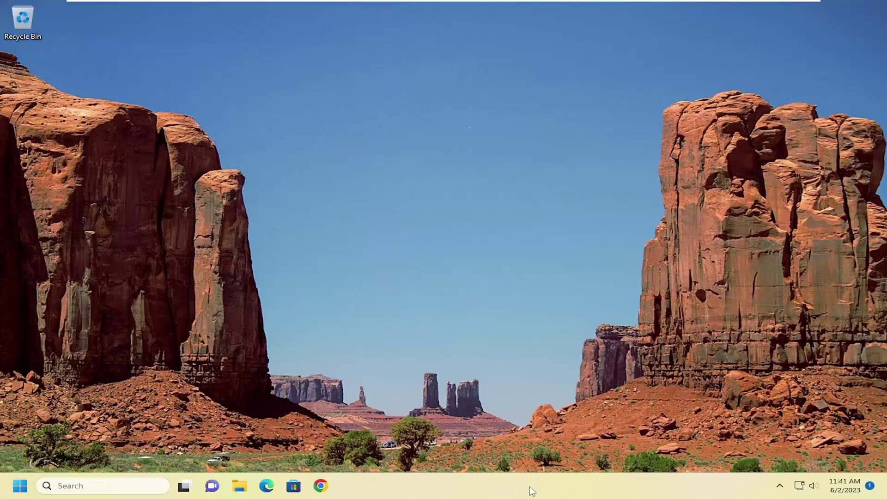
right_click(530, 488)
click(440, 485)
right_click(456, 486)
click(467, 365)
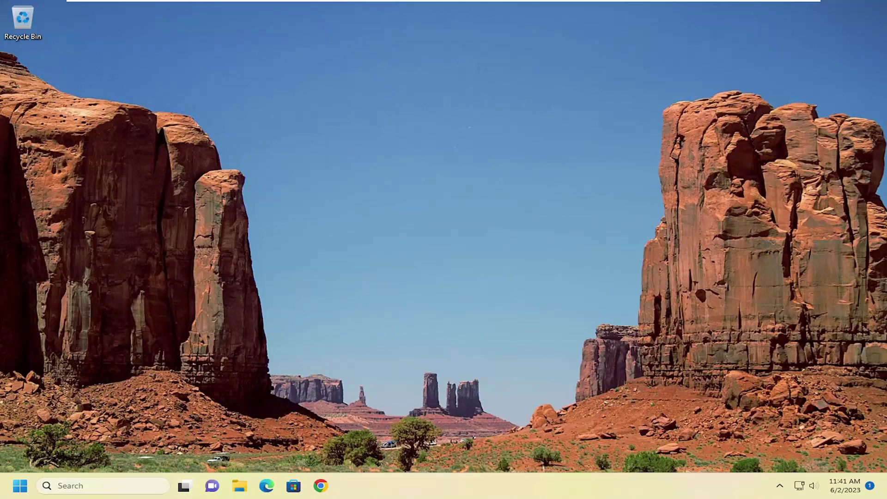
Try opening Task Manager from Search and dismiss the 'disabled by your administrator' error.
click(90, 486)
text(t)
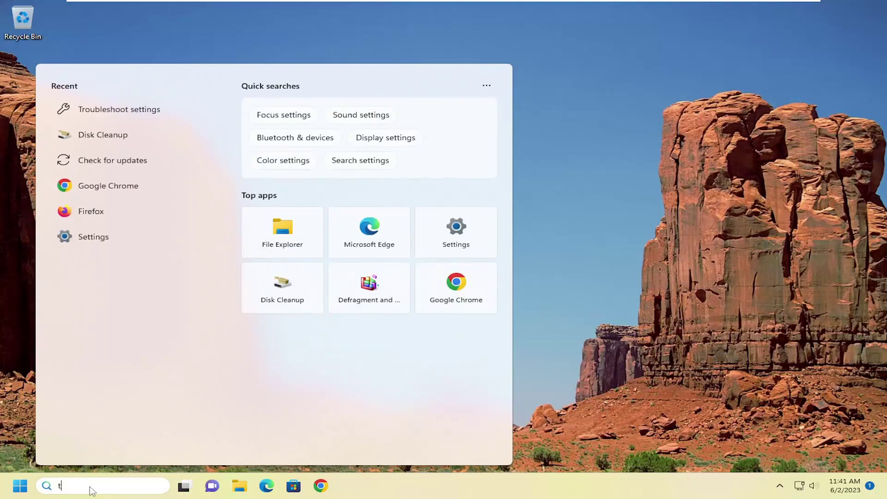
text(ask managerager)
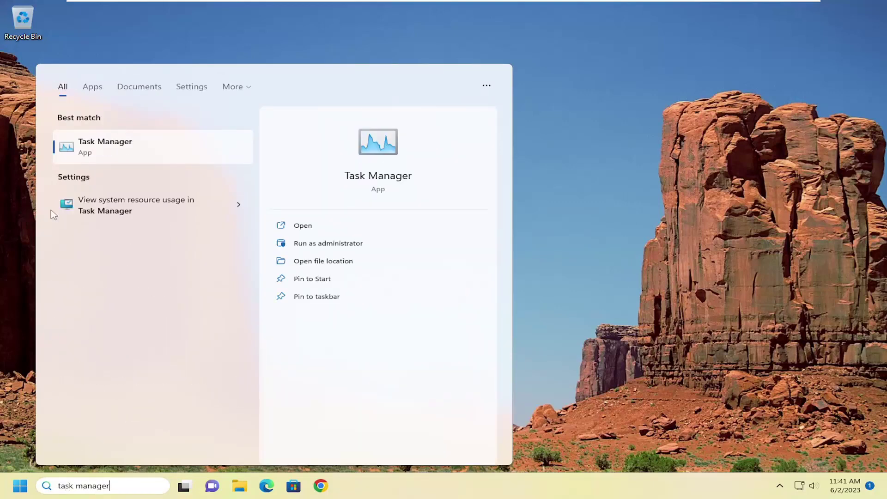
click(101, 152)
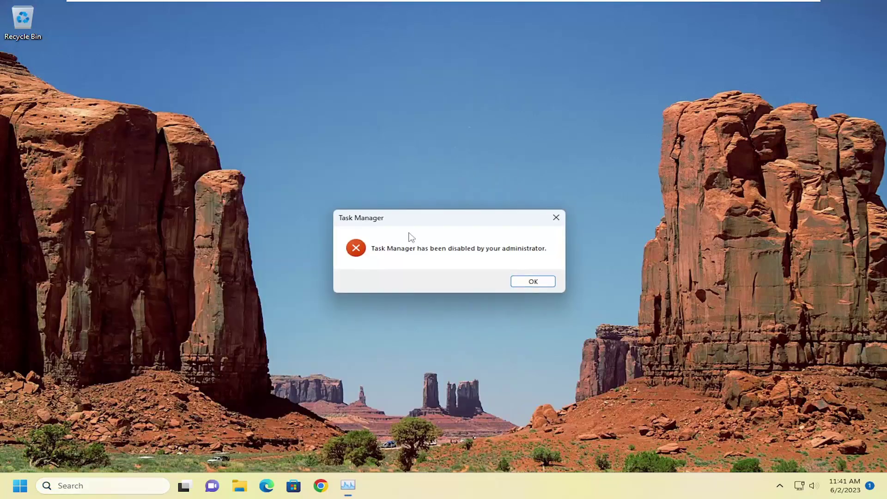
click(533, 281)
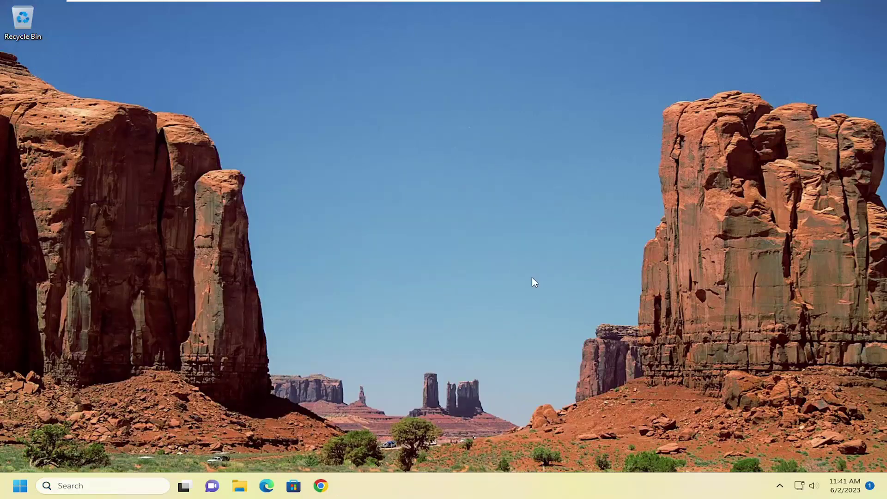
Relaunch Windows PowerShell with Run as administrator from Windows Search.
click(95, 485)
text(po)
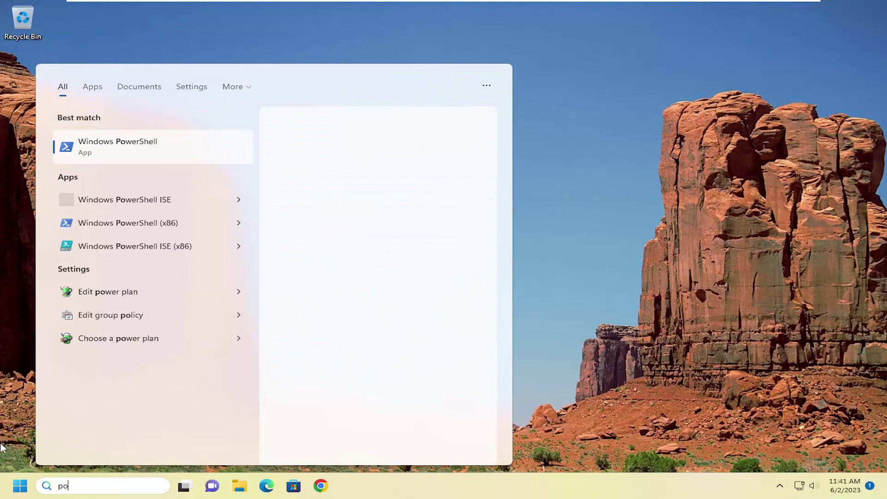
text(wershell)
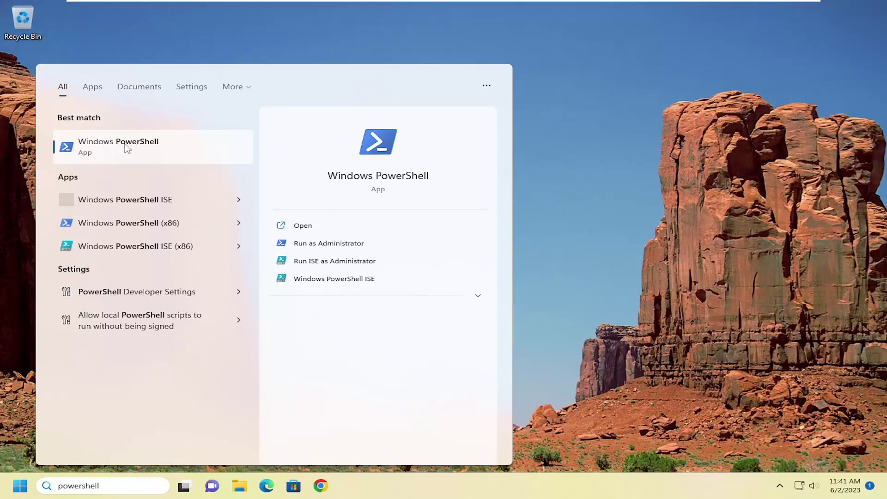
right_click(143, 144)
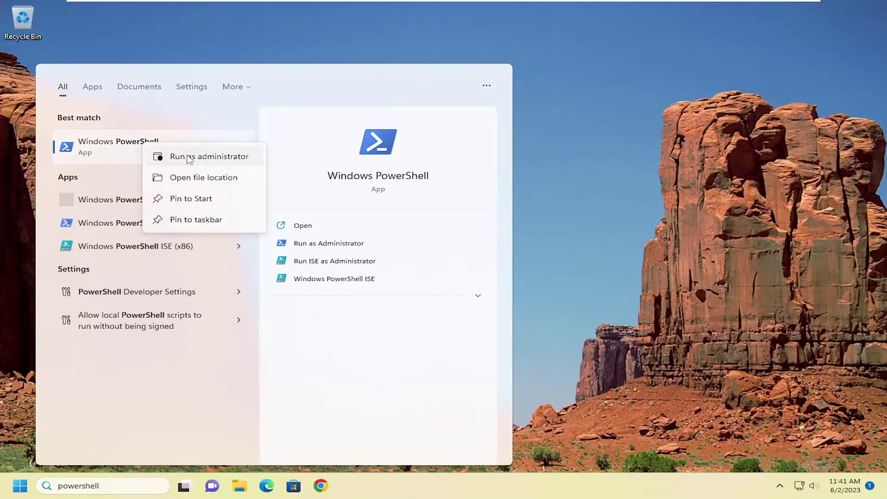
click(190, 156)
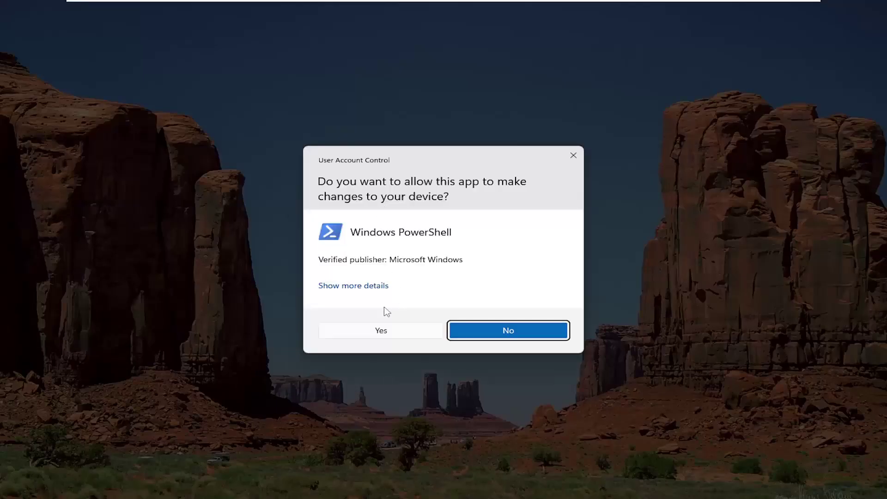
Approve elevation, run the reg add command setting DisableTaskMgr back to 0, then close PowerShell.
click(365, 331)
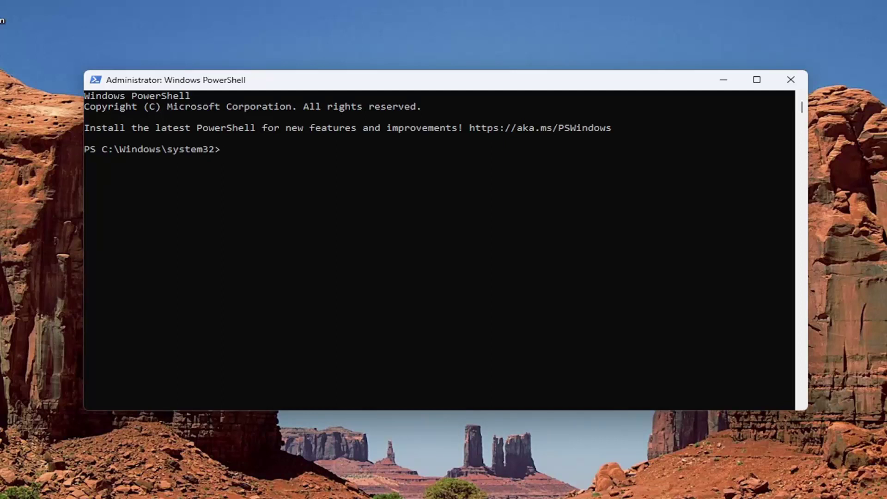
right_click(417, 82)
click(562, 208)
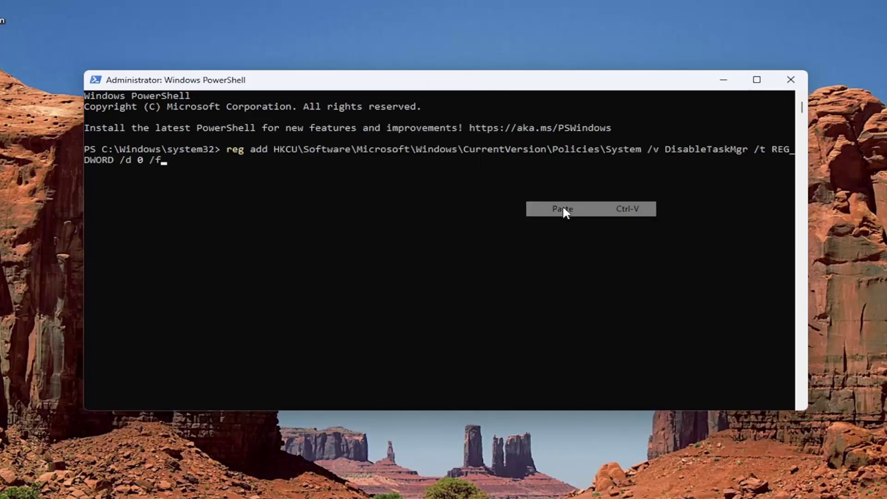
key(Return)
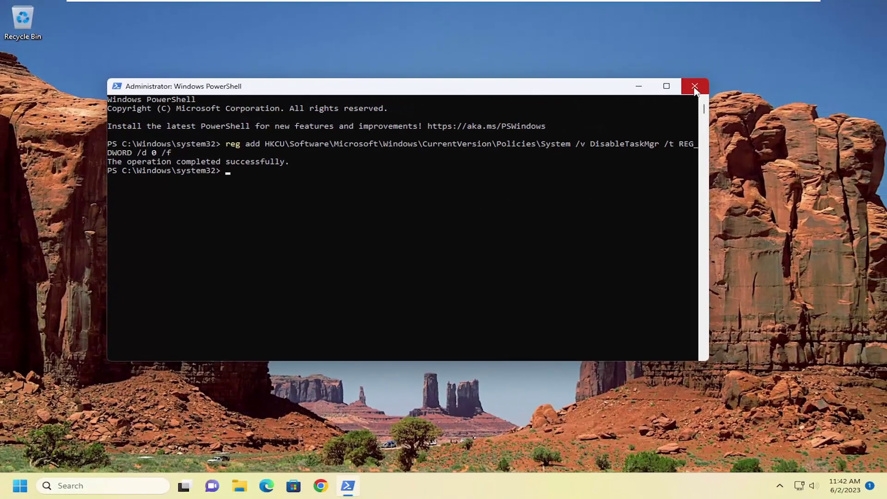
click(695, 85)
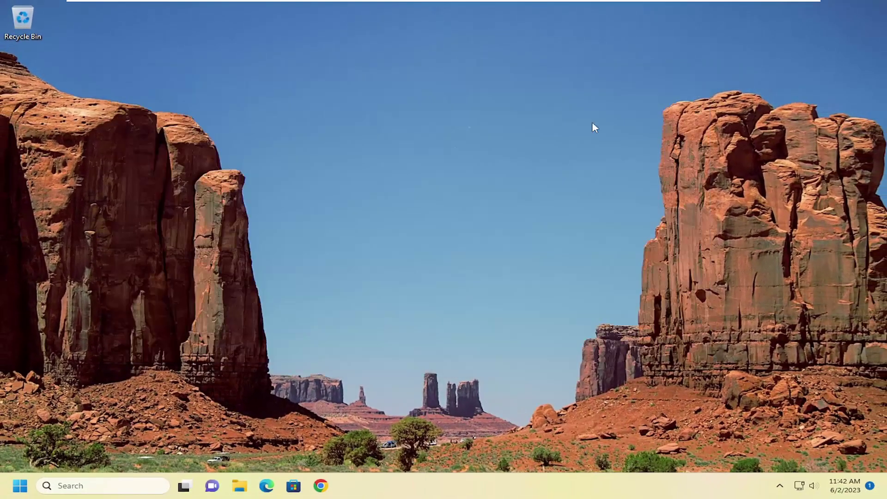
right_click(19, 488)
Open Task Manager from the taskbar menu and from Search, then close it.
right_click(502, 484)
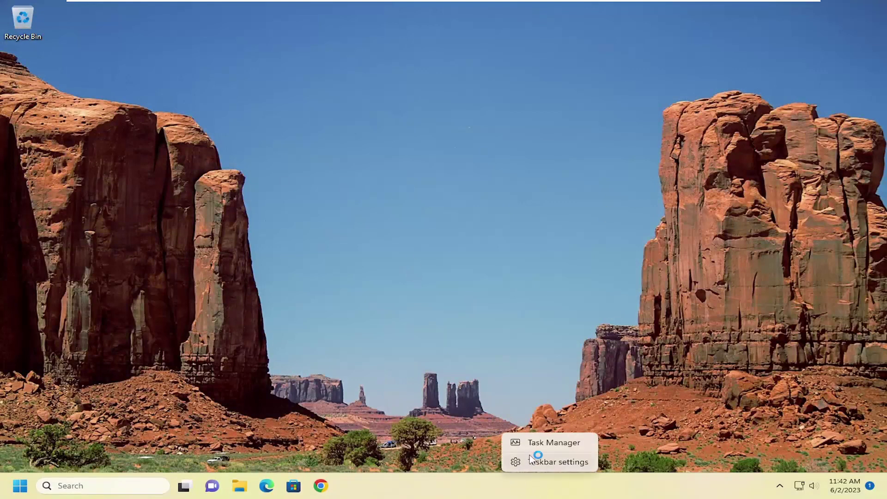
click(543, 444)
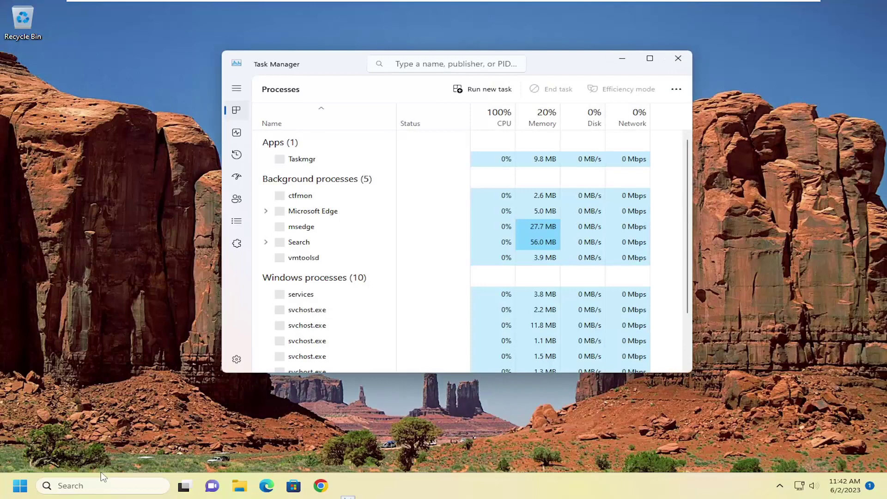
click(101, 483)
text(task)
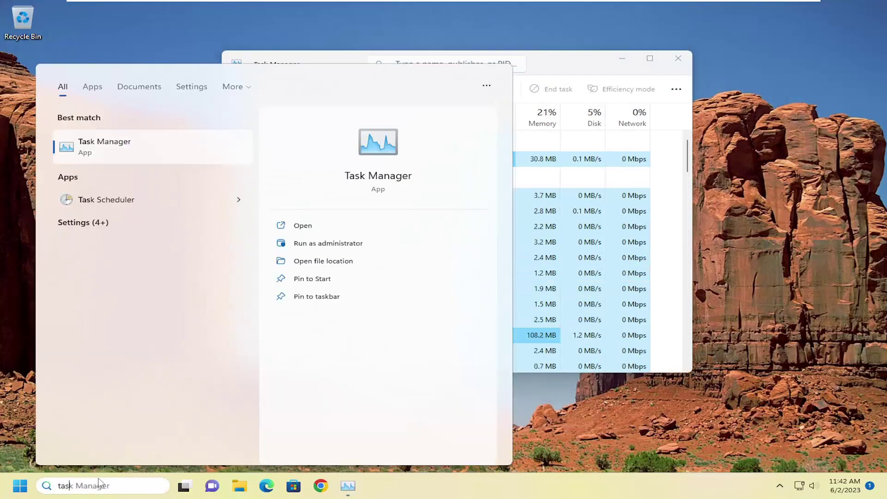
click(114, 148)
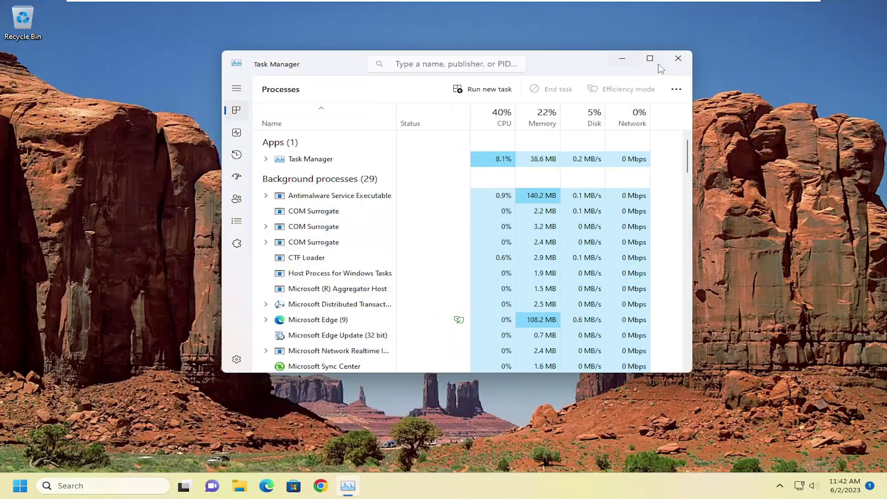
click(677, 61)
Reopen Task Manager from the Search results and close it again.
click(79, 485)
text(task)
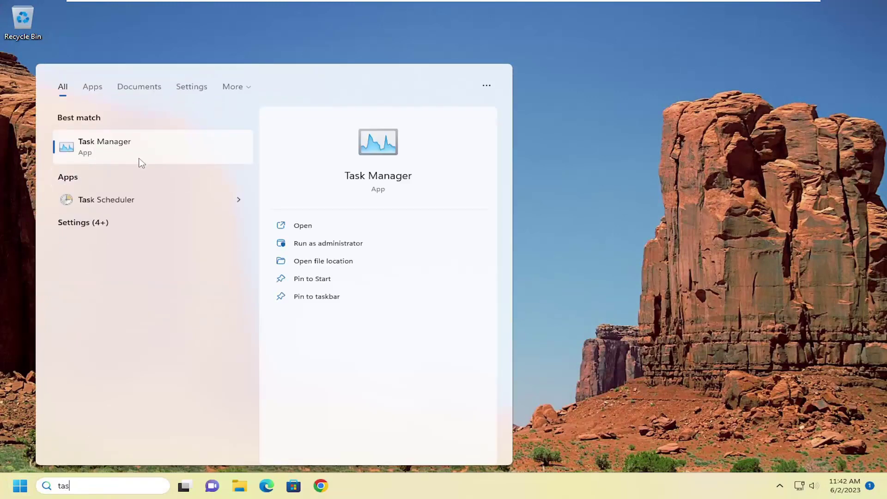
click(137, 158)
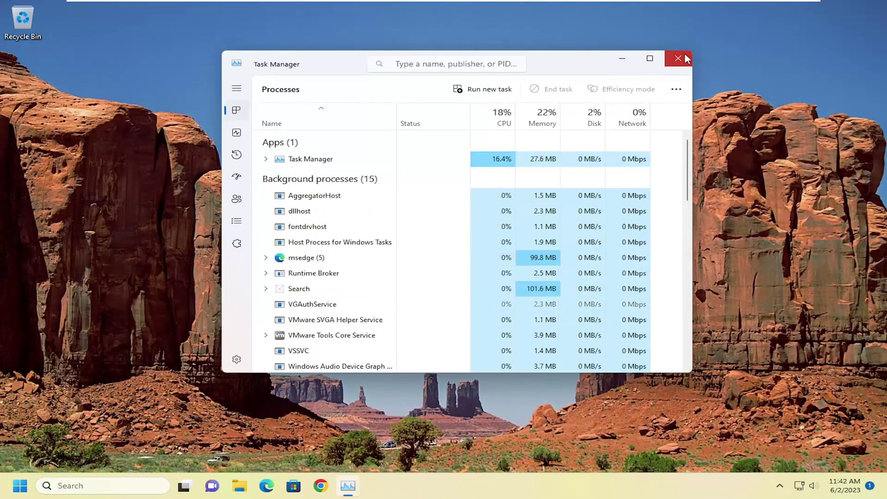
click(677, 62)
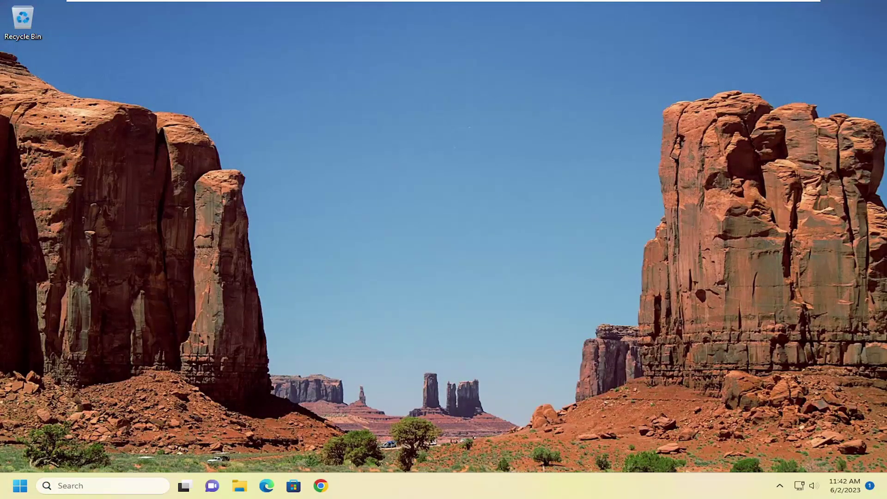